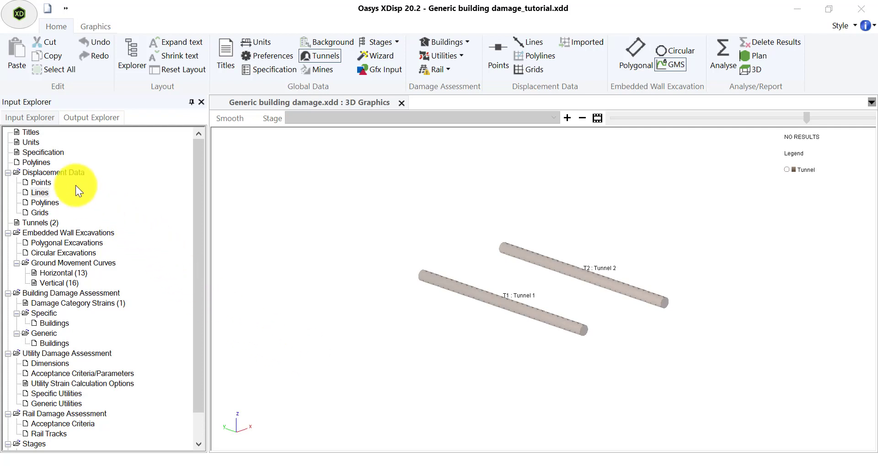
# - Define a polyline named Polyline 1 through the coordinates (100, 200, 0), (100, 100, 0) and (150, 30, 0)
pyautogui.doubleClick(41, 162)
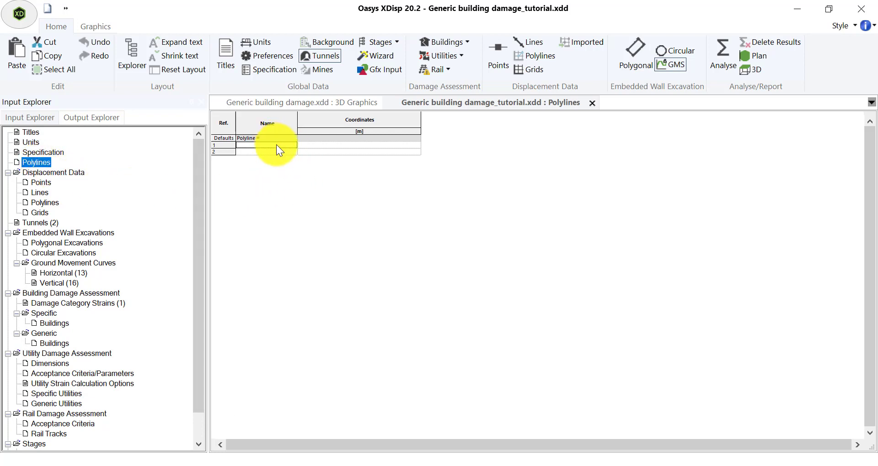
pyautogui.click(276, 144)
pyautogui.write('Polyline 1')
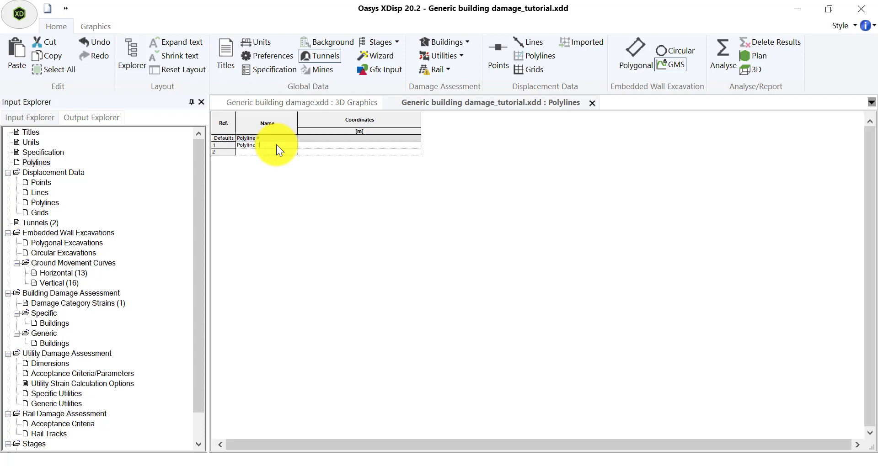
pyautogui.click(391, 60)
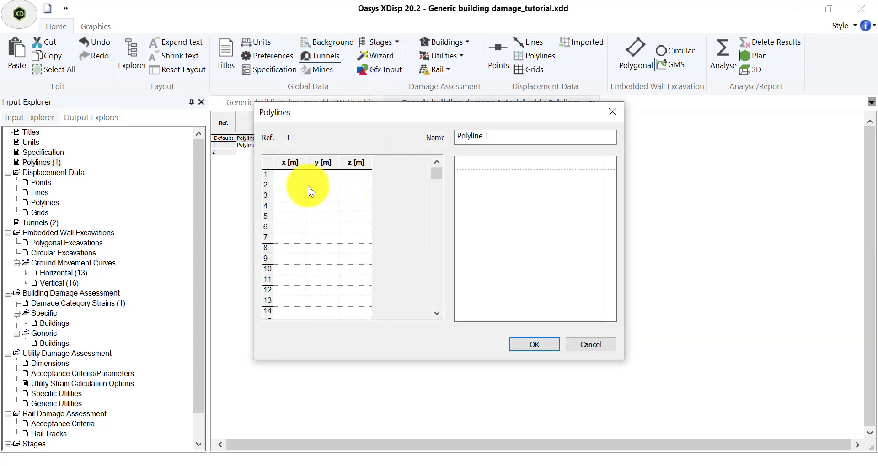
pyautogui.click(296, 177)
pyautogui.hotkey('ctrl', 'v')
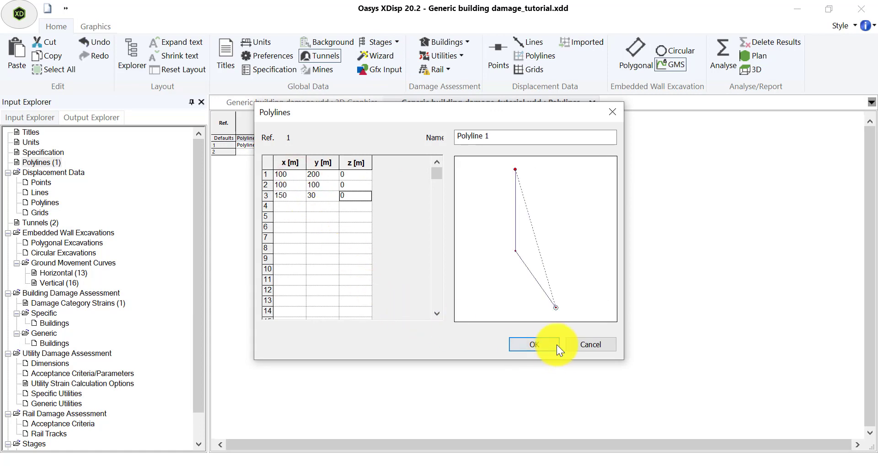
pyautogui.click(541, 347)
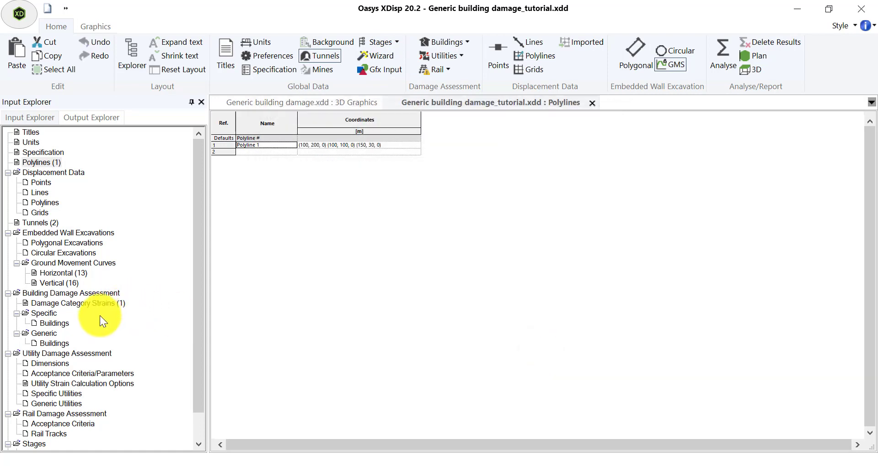
# - Add a generic building named Generic Structure 1 on Polyline 1 with L/H values 7,10, keeping the default 0.100 mm sensitivity and Burland Strain Limits
pyautogui.doubleClick(44, 343)
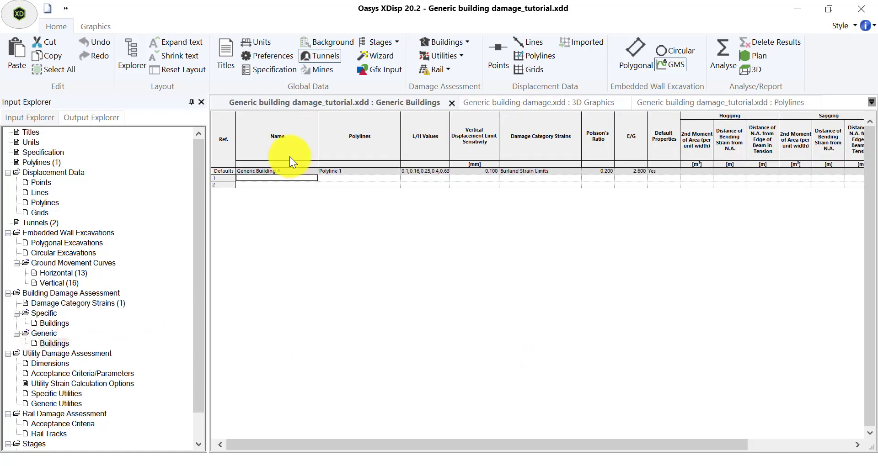
pyautogui.write('Generic Structure 1')
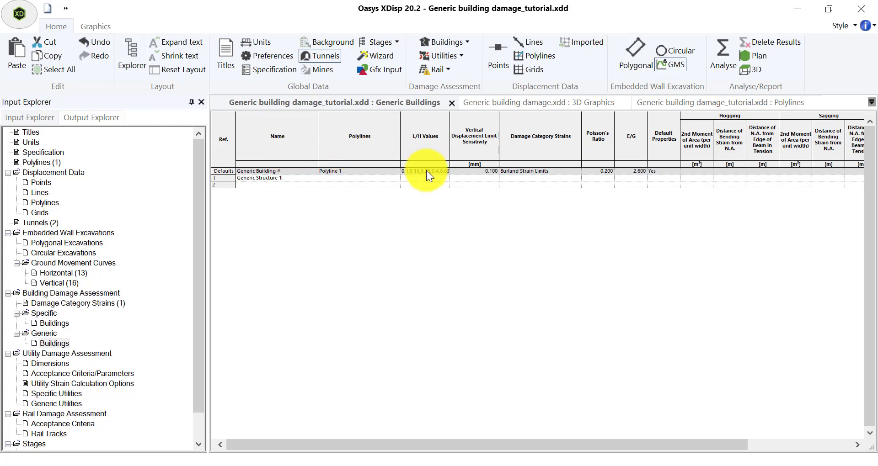
pyautogui.click(397, 178)
pyautogui.click(374, 185)
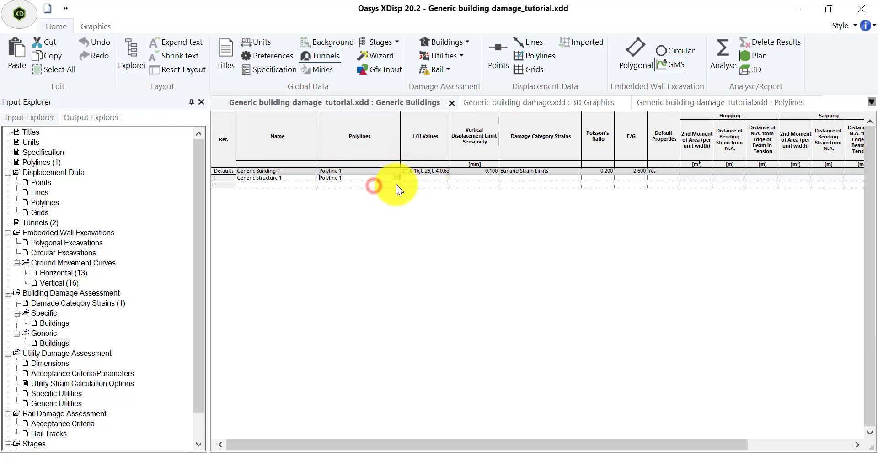
pyautogui.click(409, 178)
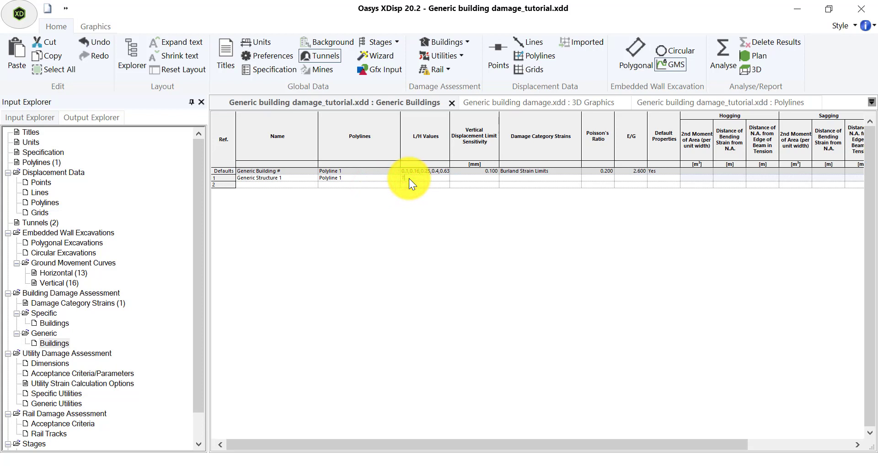
pyautogui.write('7,10')
pyautogui.click(494, 177)
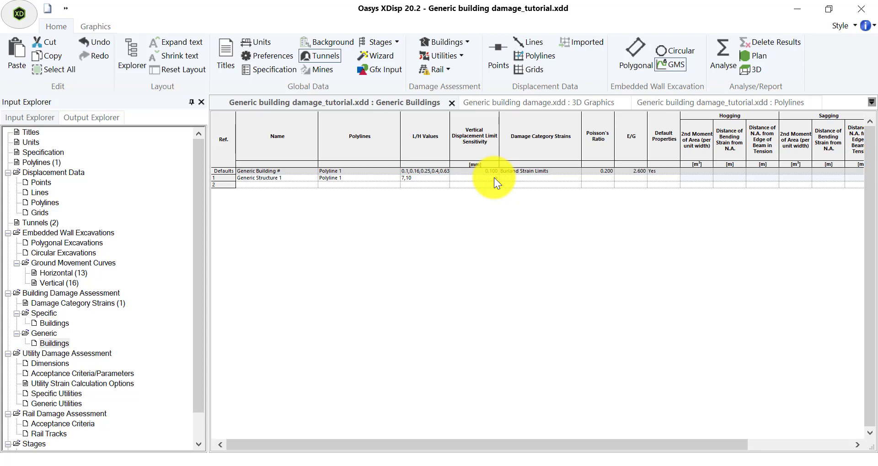
pyautogui.click(518, 179)
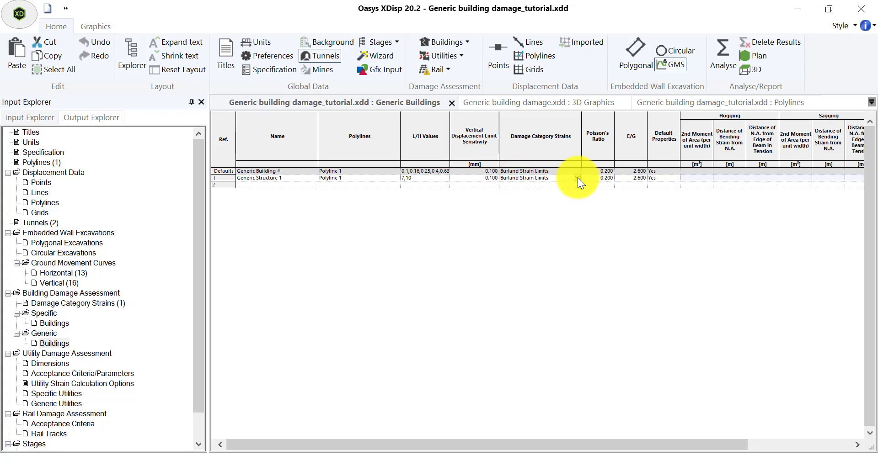
pyautogui.press('Tab')
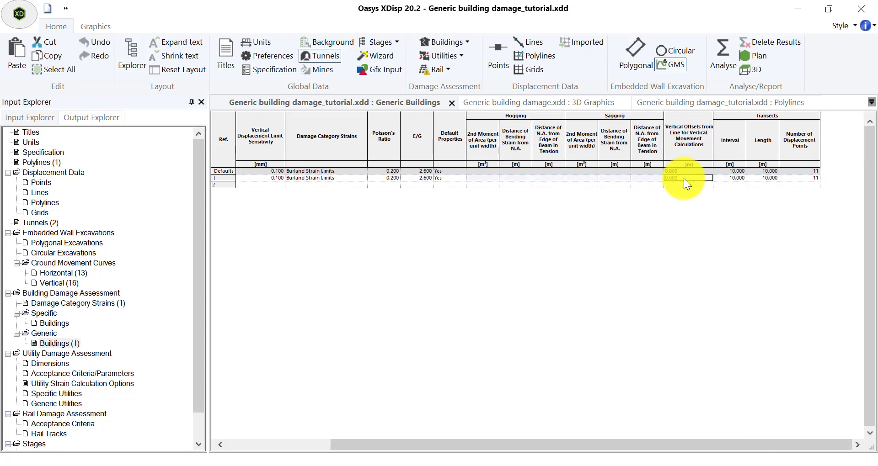
# - Set Generic Structure 1's vertical offsets to 0,2, transect interval to 50 m and transect length to 100 m, keeping 11 displacement points
pyautogui.write('0,2')
pyautogui.click(727, 179)
pyautogui.write('5')
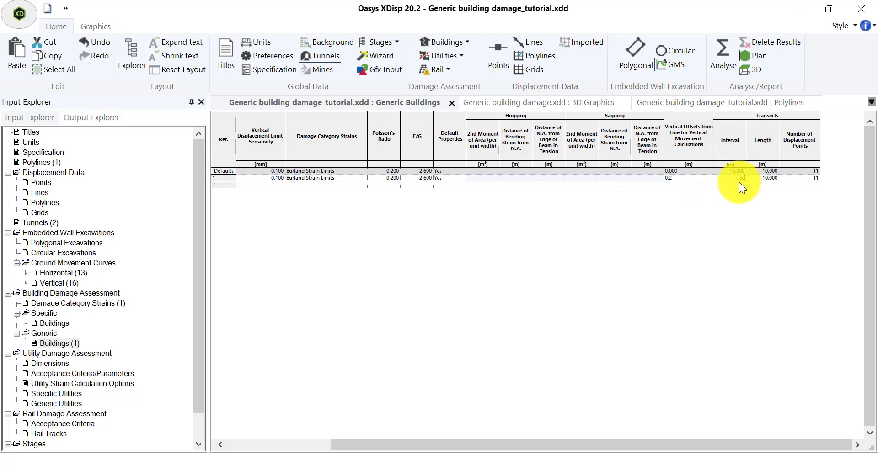
pyautogui.press('Tab')
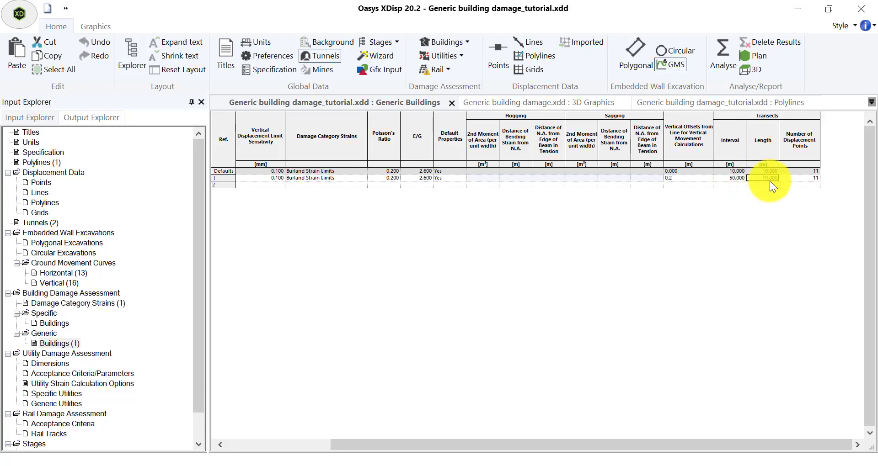
pyautogui.write('100')
pyautogui.click(798, 178)
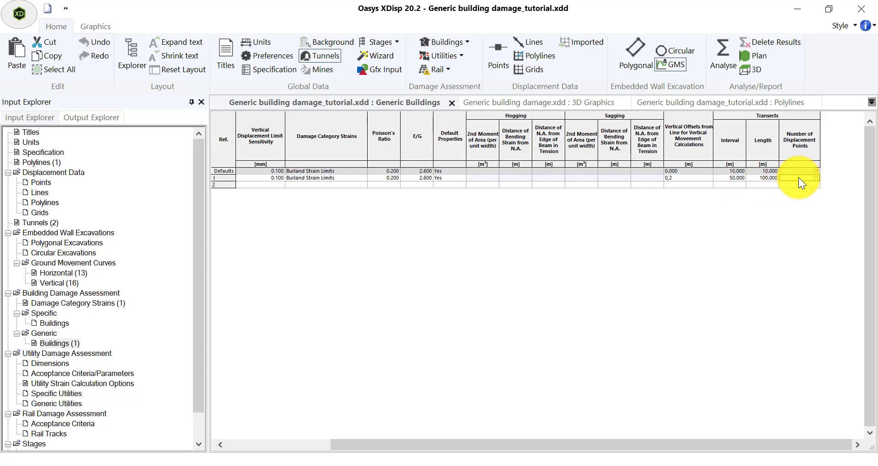
pyautogui.press('Tab')
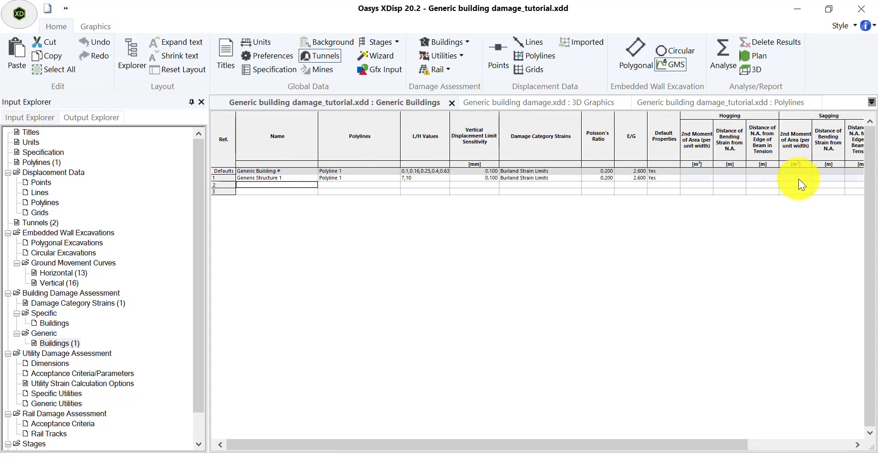
# - Analyse the model and display the text output of the Building Damage Assessment input data
pyautogui.click(721, 70)
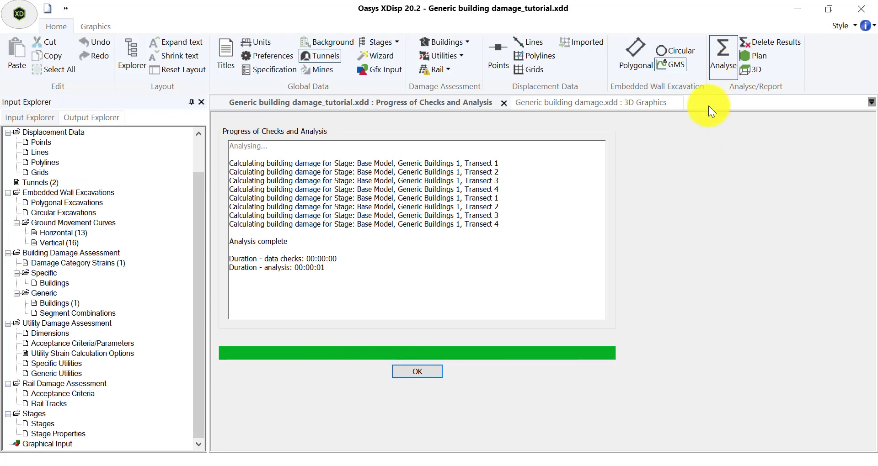
pyautogui.click(429, 369)
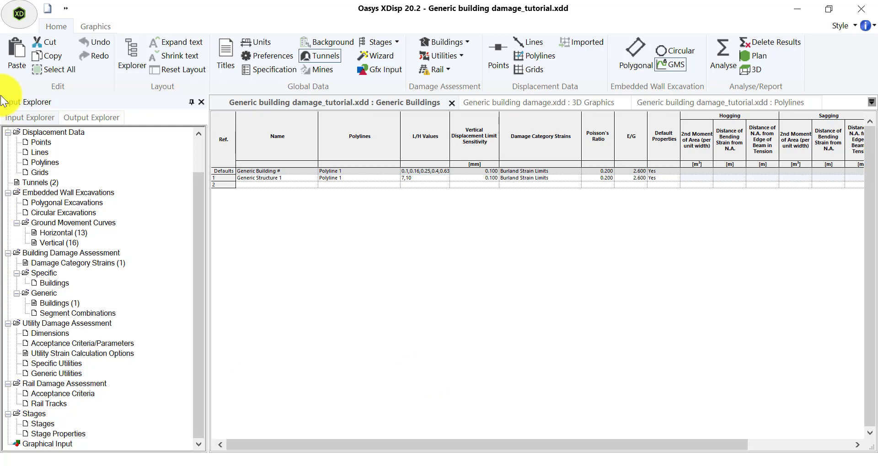
pyautogui.click(76, 122)
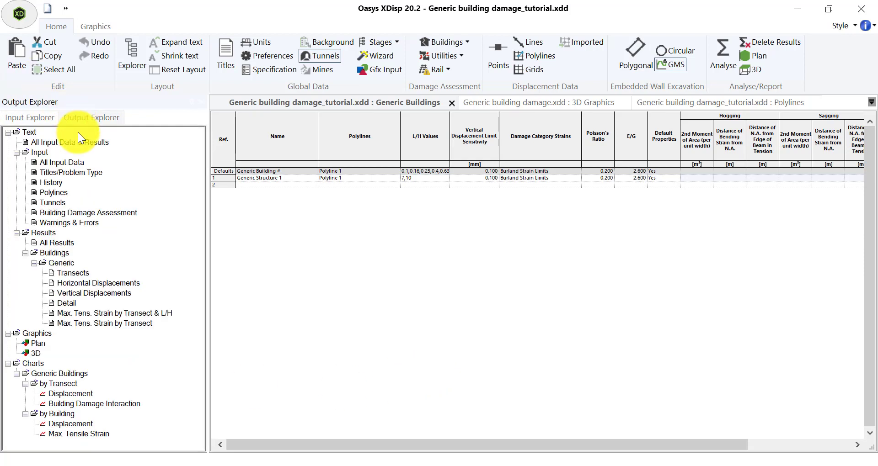
pyautogui.doubleClick(69, 213)
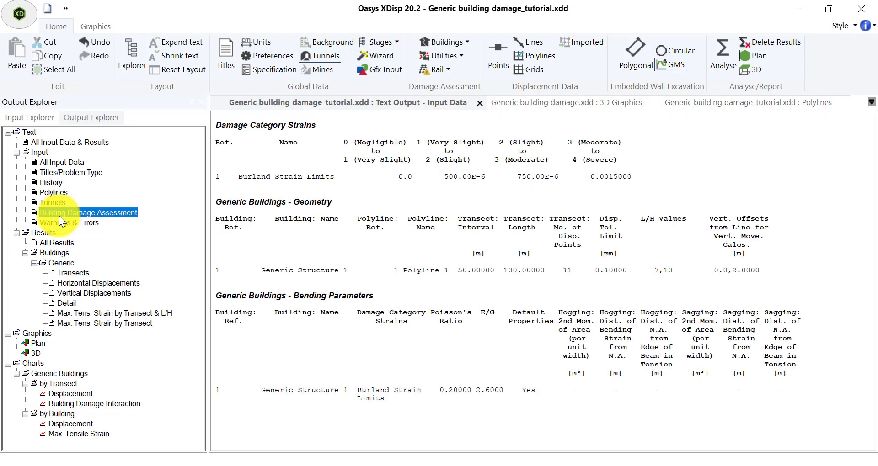
# - View the transect results table for the generic building
pyautogui.click(15, 233)
pyautogui.click(15, 233)
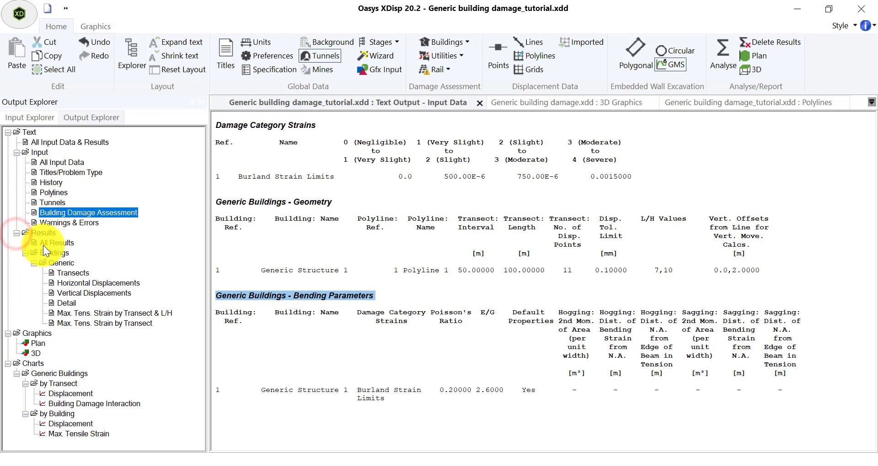
pyautogui.click(24, 255)
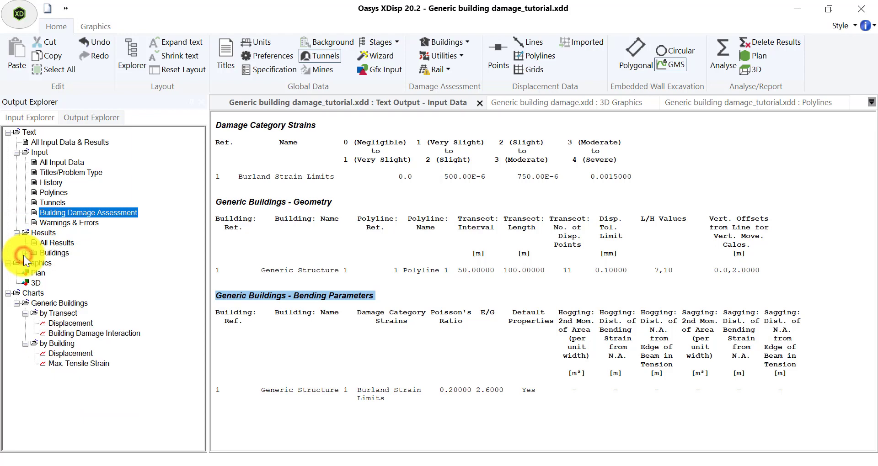
pyautogui.click(25, 254)
pyautogui.click(36, 262)
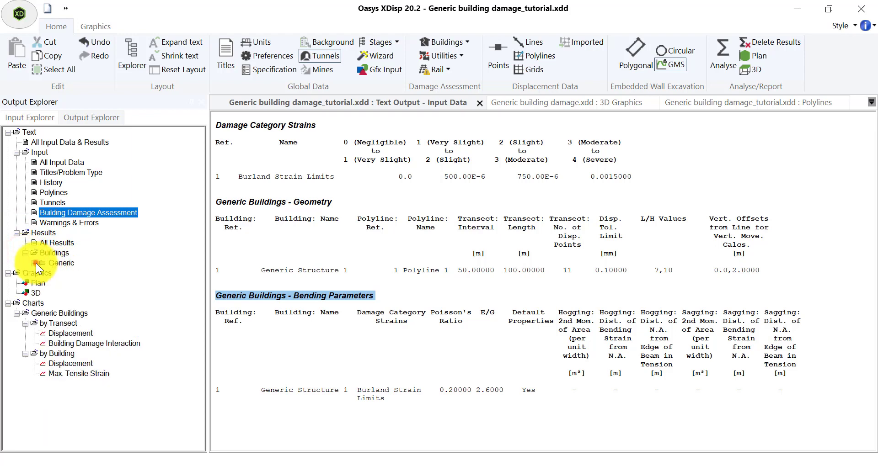
pyautogui.click(36, 263)
pyautogui.click(66, 272)
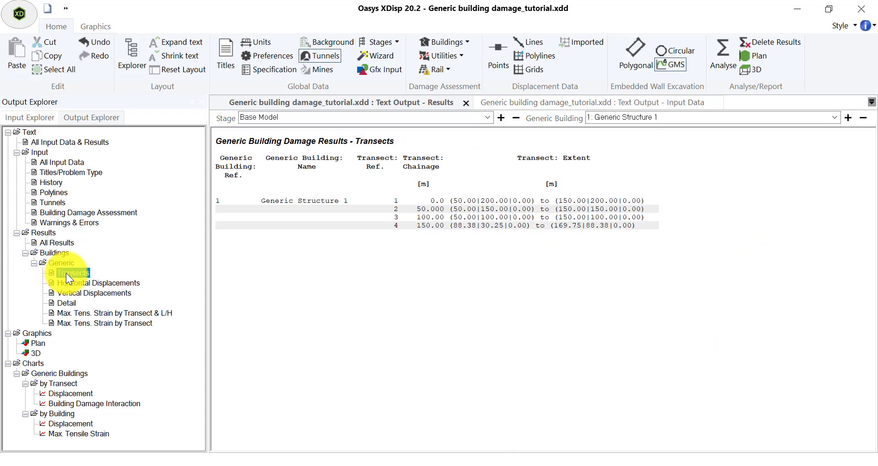
# - Review the horizontal displacement results for Generic Structure 1 and check which generic buildings can be selected
pyautogui.click(81, 283)
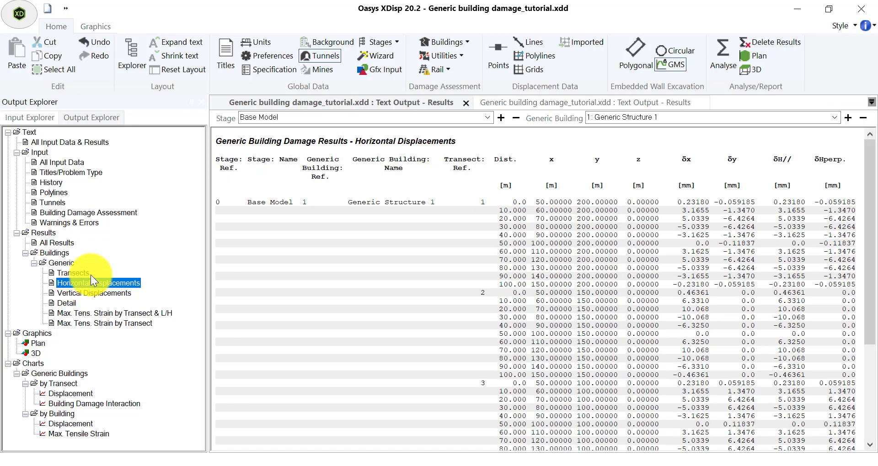
pyautogui.moveTo(215, 140); pyautogui.dragTo(847, 146)
pyautogui.click(835, 117)
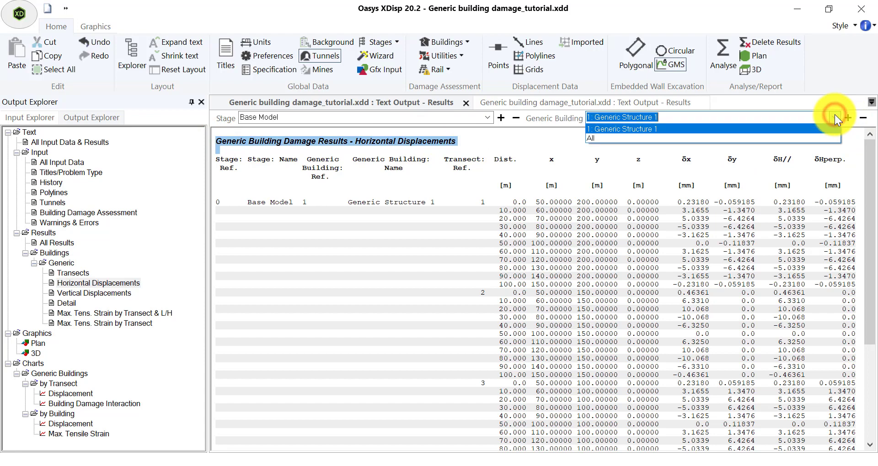
pyautogui.click(835, 118)
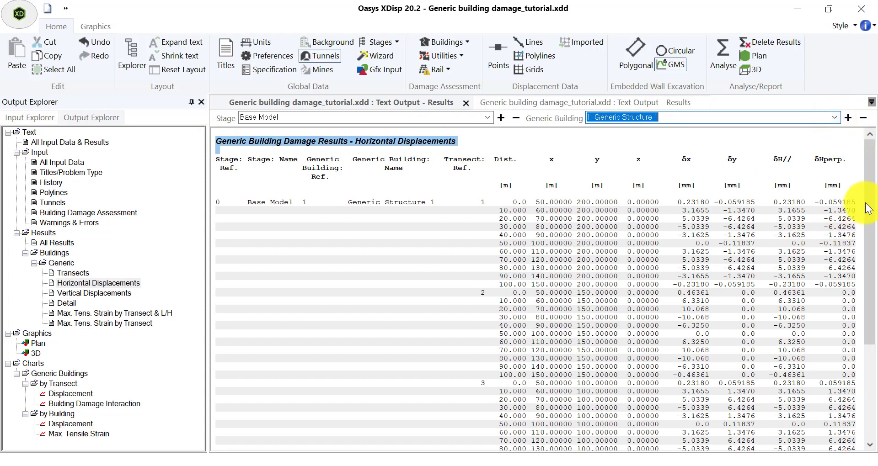
pyautogui.moveTo(869, 188)
pyautogui.mouseDown()
pyautogui.moveTo(873, 300)
pyautogui.moveTo(874, 185)
pyautogui.mouseUp()
# - Review the vertical displacement results and the detailed damage results of the generic building across all columns
pyautogui.doubleClick(75, 294)
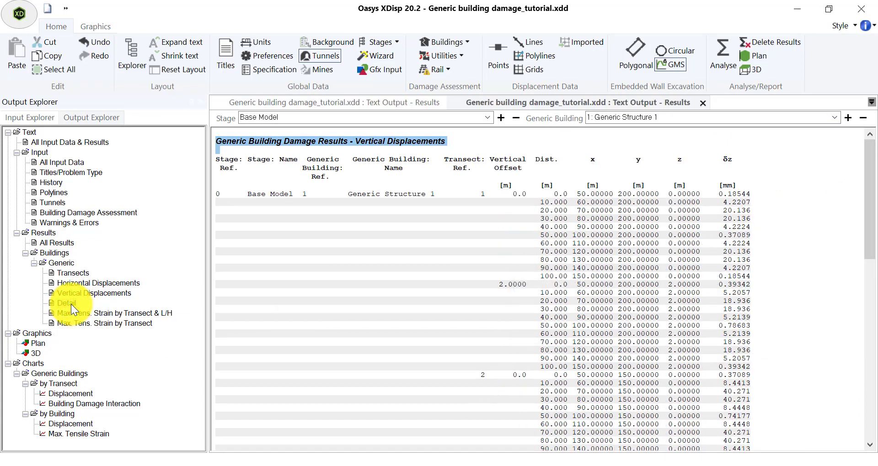
pyautogui.click(70, 304)
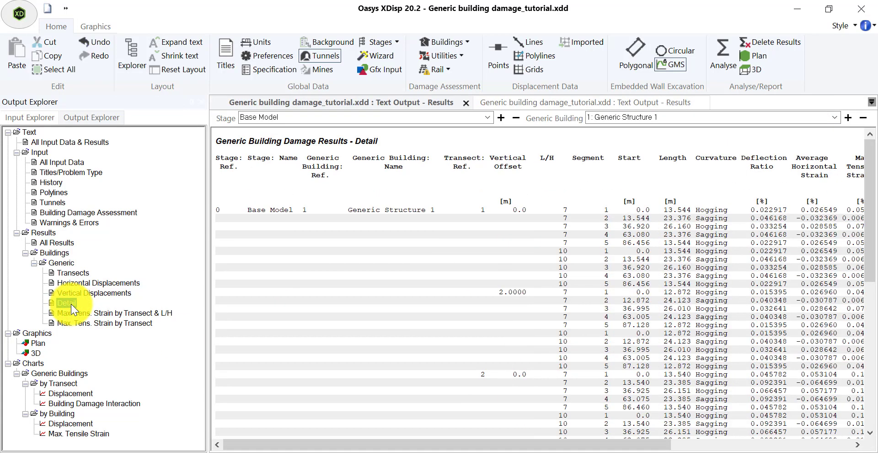
pyautogui.moveTo(218, 139); pyautogui.dragTo(382, 141)
pyautogui.moveTo(515, 448); pyautogui.dragTo(735, 454)
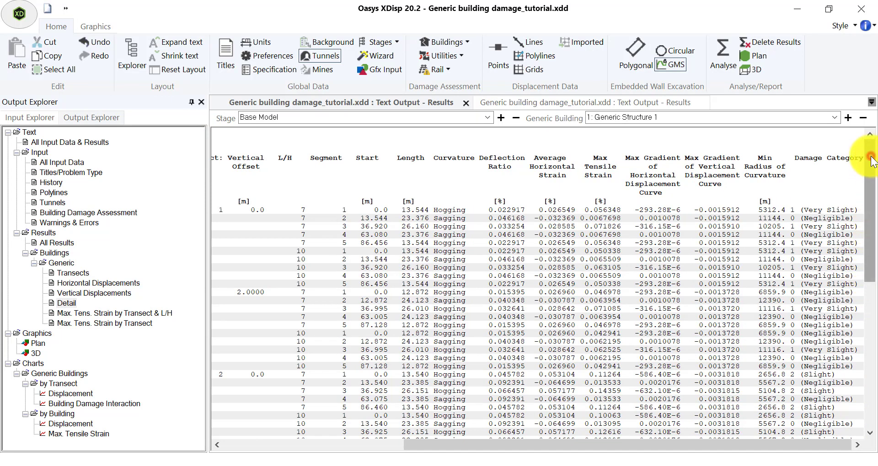
pyautogui.moveTo(870, 156); pyautogui.dragTo(869, 228)
pyautogui.moveTo(730, 446); pyautogui.dragTo(684, 446)
# - Examine the generic building's maximum tensile strain results by transect and L/H and by transect only
pyautogui.hotkey('ctrl', 'Tab')
pyautogui.hotkey('ctrl', 'Tab')
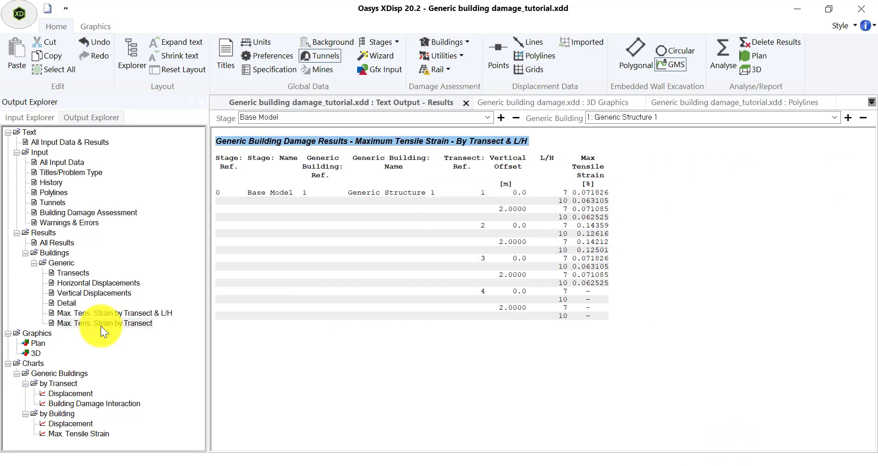
pyautogui.click(101, 324)
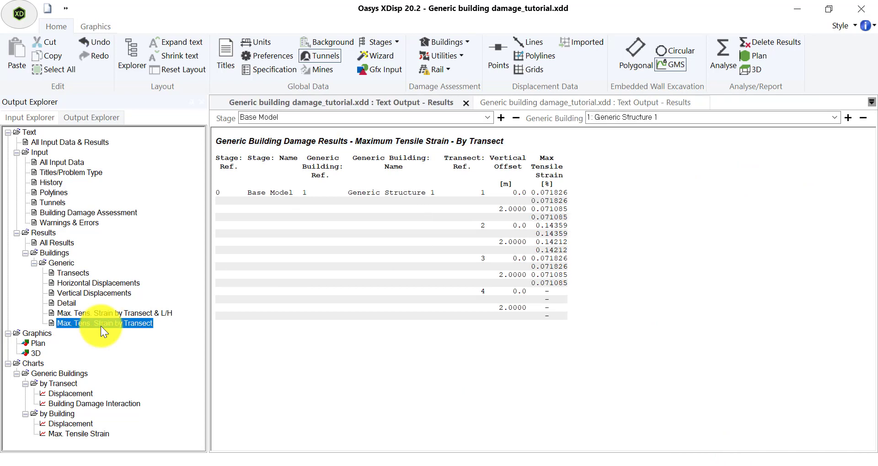
pyautogui.moveTo(216, 140); pyautogui.dragTo(514, 147)
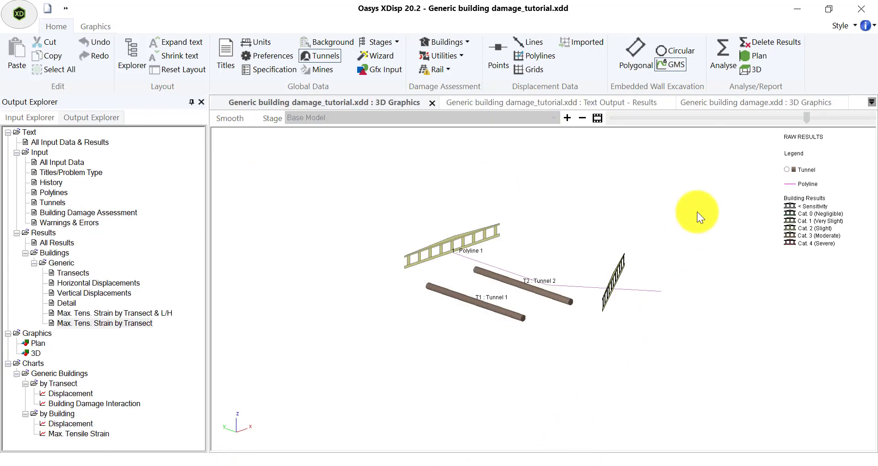
# - Open the plan view of the model and display the generic buildings on it
pyautogui.click(750, 55)
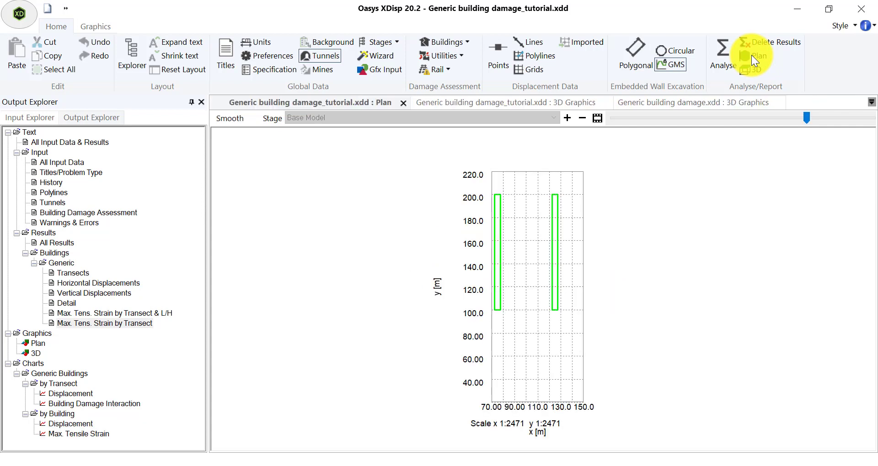
pyautogui.click(105, 26)
pyautogui.click(158, 68)
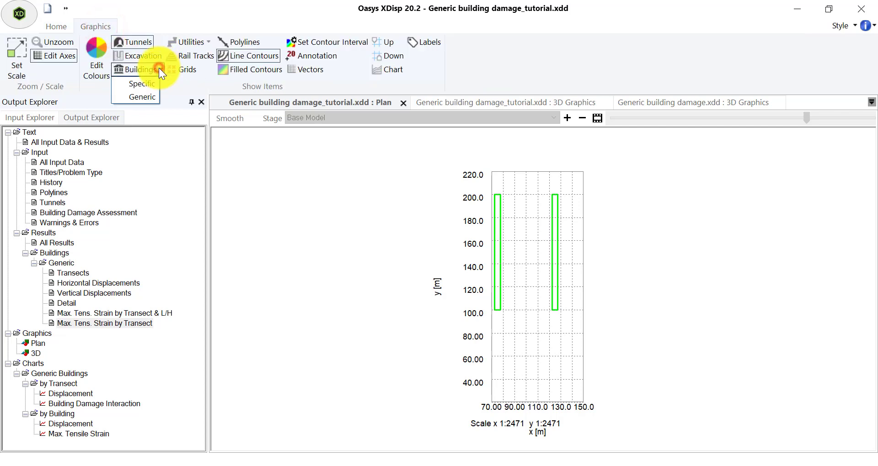
pyautogui.click(144, 97)
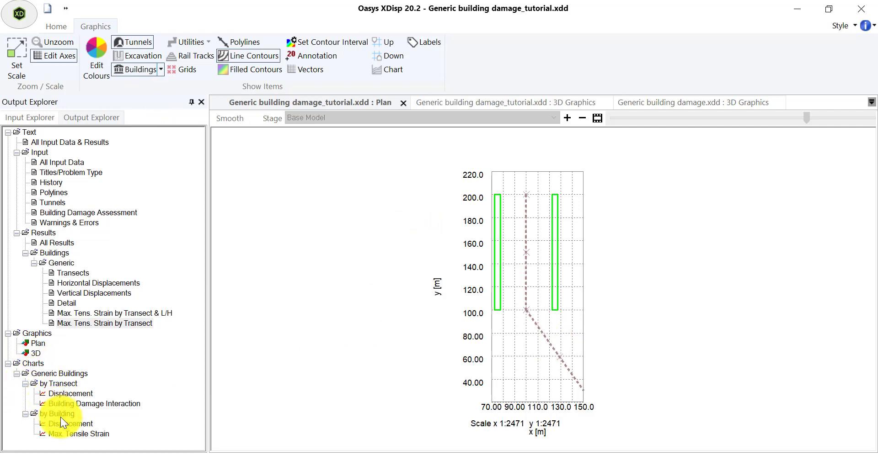
# - Compare the maximum tensile strain by building chart for Generic Structure 1 at the 0.000m and 2.000m offsets
pyautogui.click(96, 435)
pyautogui.doubleClick(97, 434)
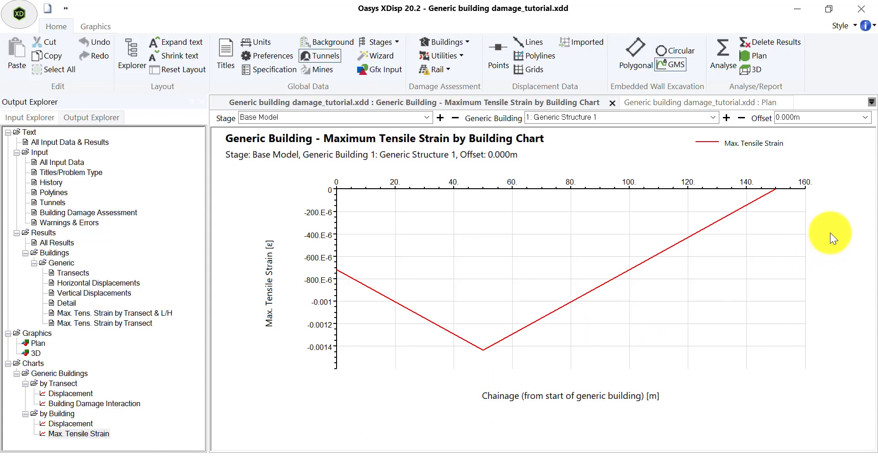
pyautogui.click(865, 118)
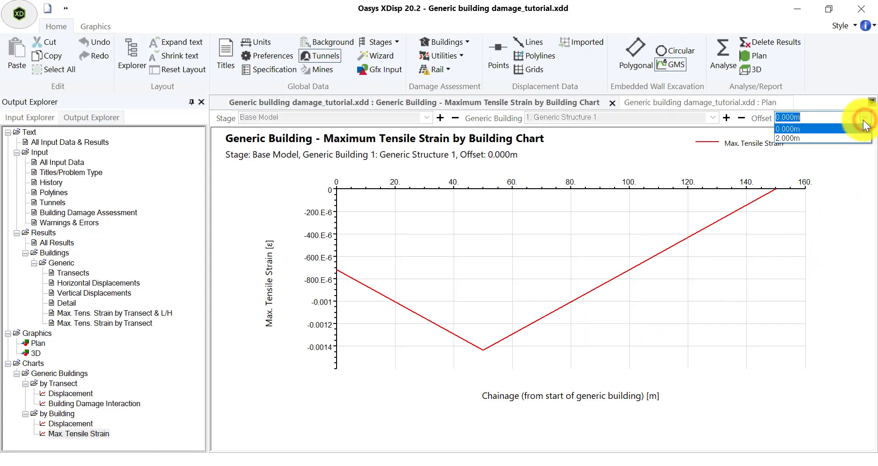
pyautogui.click(846, 135)
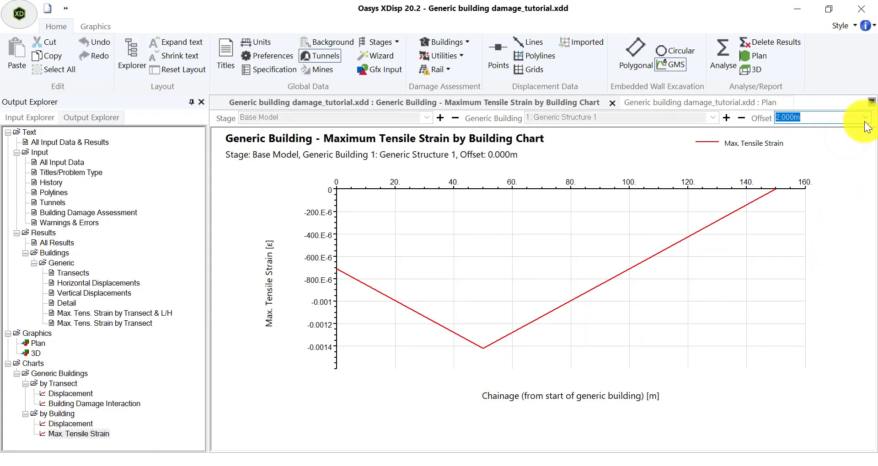
pyautogui.click(864, 117)
pyautogui.click(850, 129)
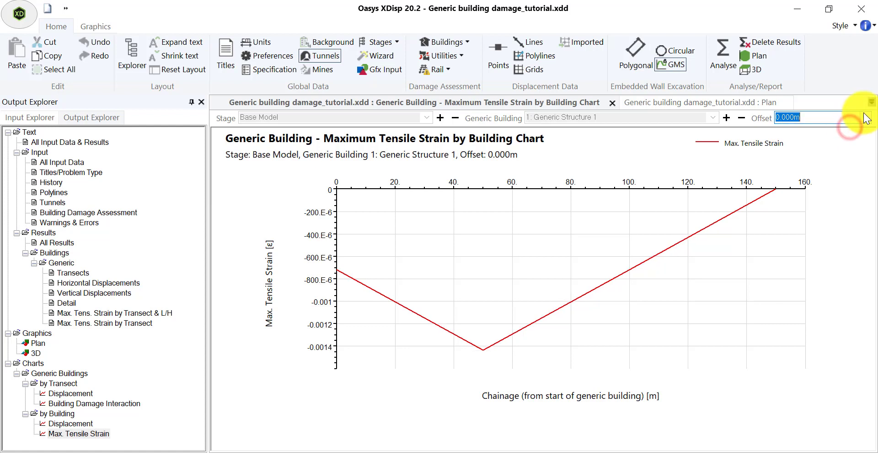
pyautogui.click(864, 117)
pyautogui.click(853, 136)
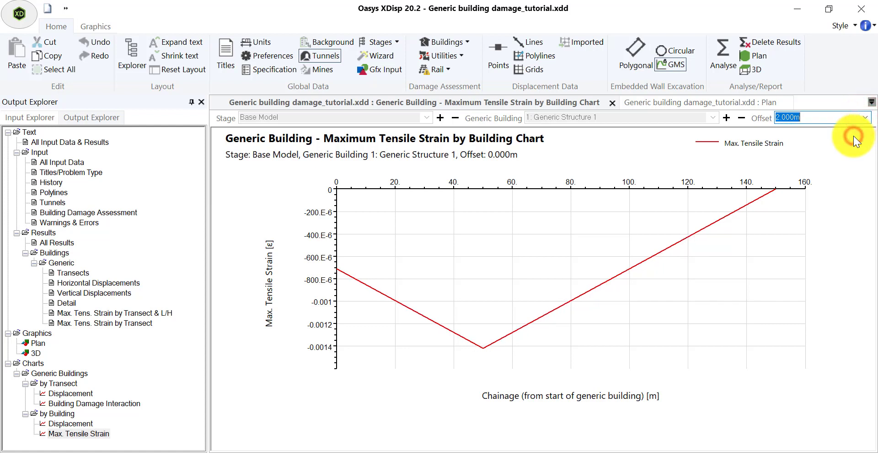
# - Review the displacement by building chart and zoom in on the result point of the damage interaction by transect chart
pyautogui.click(87, 424)
pyautogui.doubleClick(87, 424)
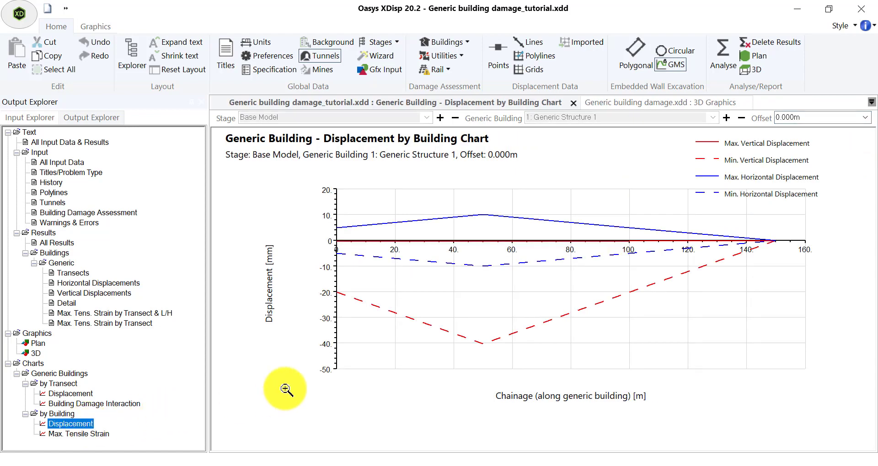
pyautogui.click(78, 405)
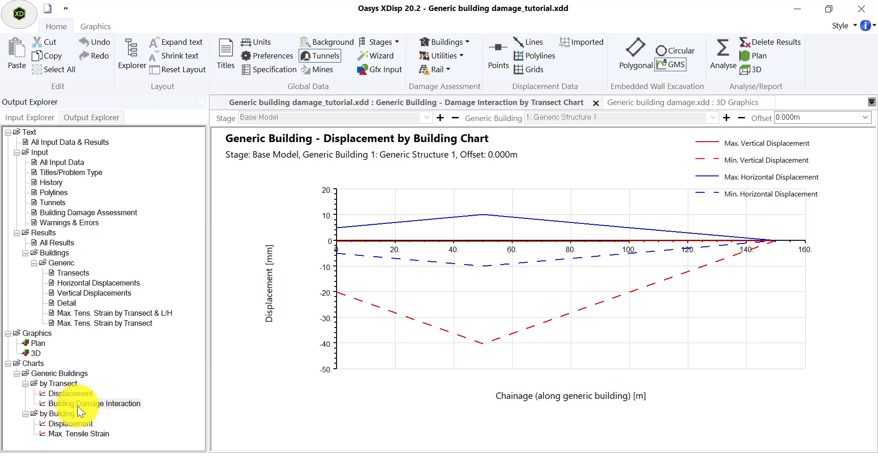
pyautogui.click(77, 406)
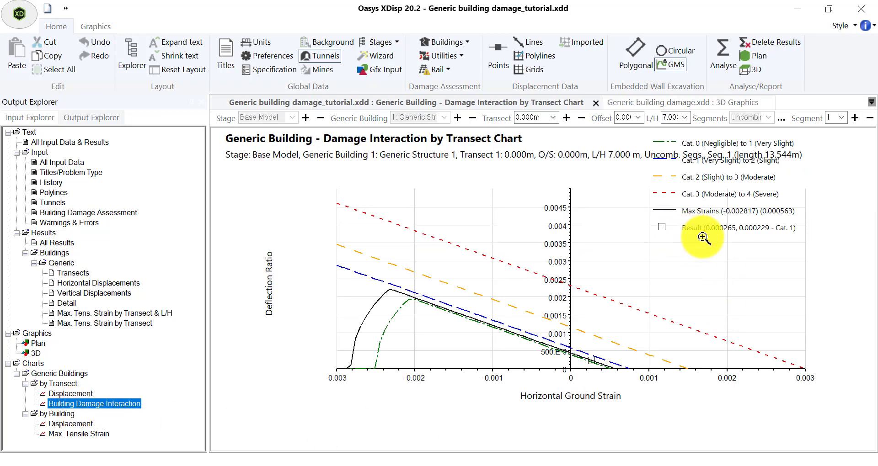
pyautogui.click(593, 362)
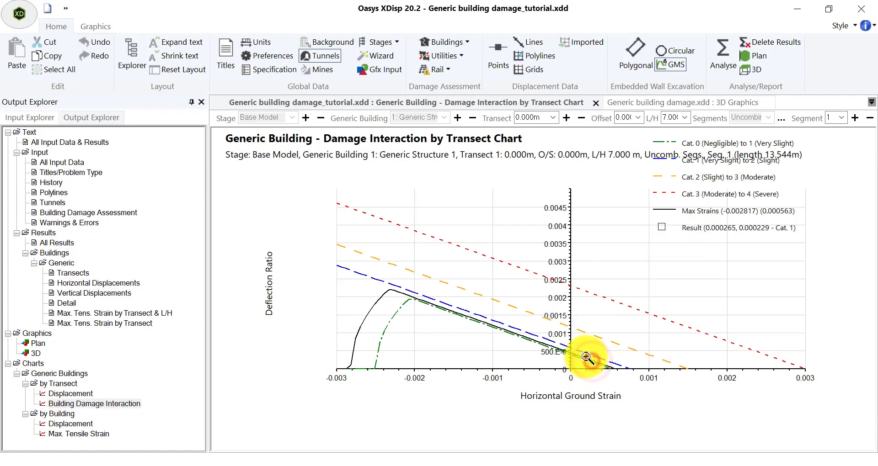
pyautogui.moveTo(590, 355); pyautogui.dragTo(599, 372)
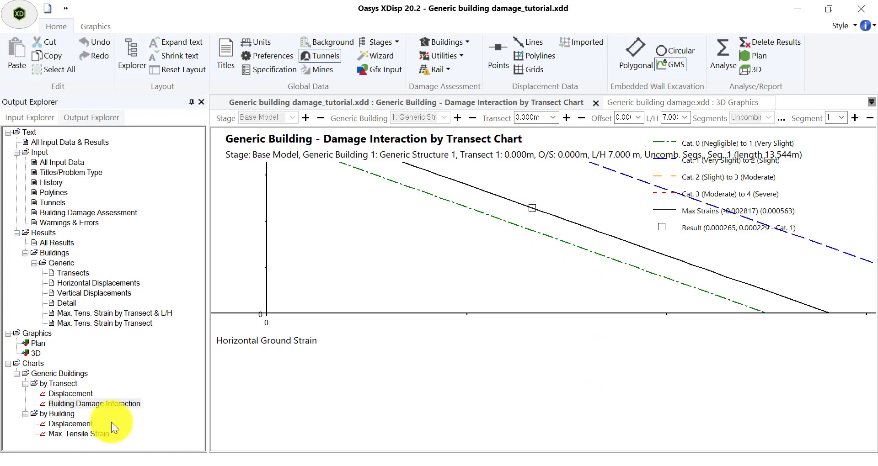
# - View the displacement by transect chart of the generic building and open the model's 3D view
pyautogui.click(67, 394)
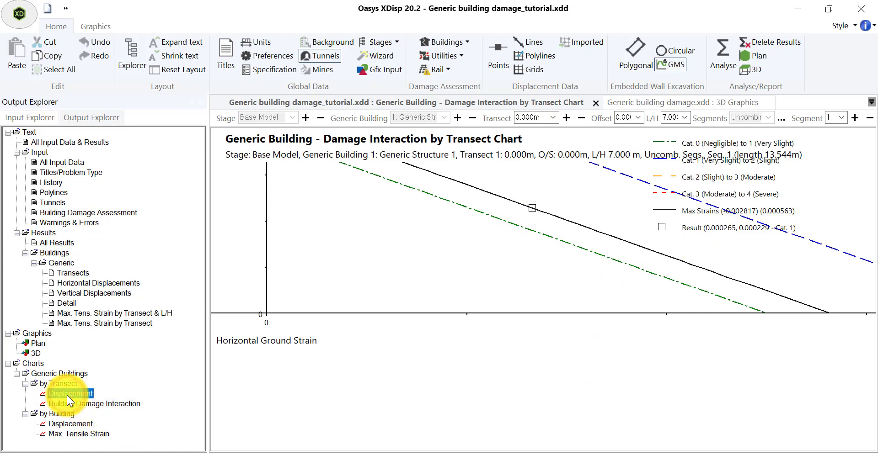
pyautogui.doubleClick(67, 394)
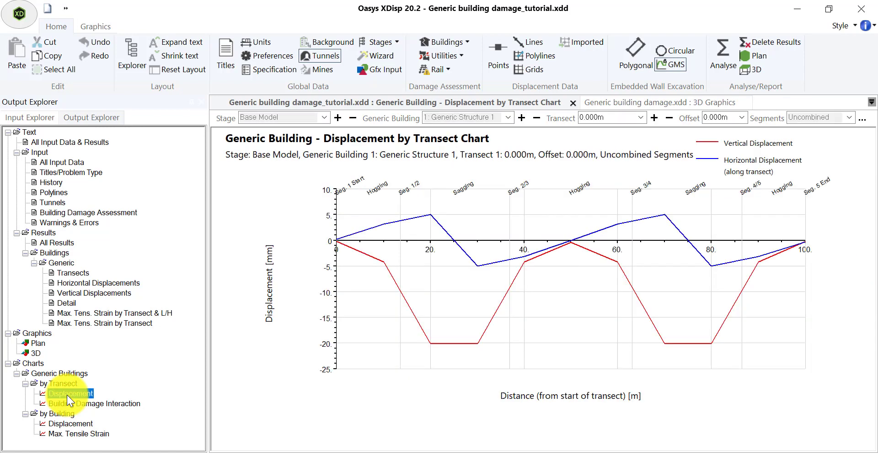
pyautogui.click(753, 69)
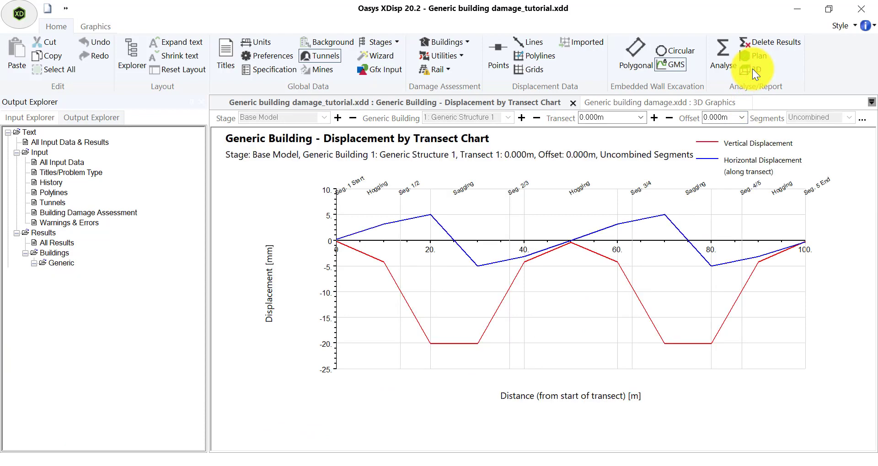